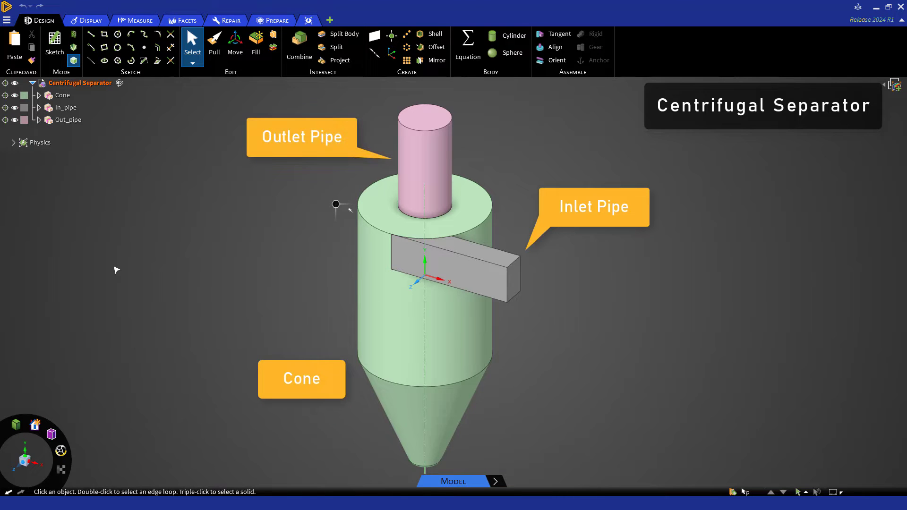
# - Highlight the Inlet and Outlet named selections on the separator model, then close the list
pyautogui.click(731, 493)
pyautogui.click(612, 411)
pyautogui.click(620, 425)
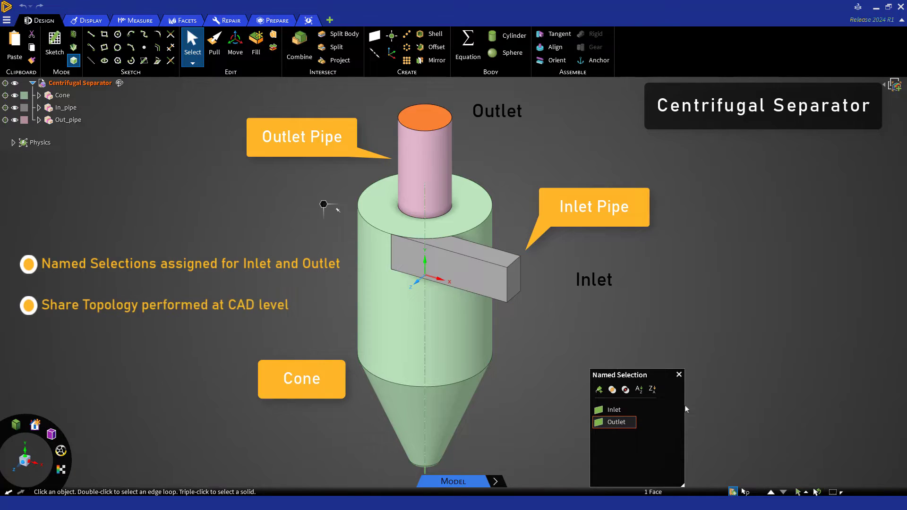
pyautogui.click(679, 374)
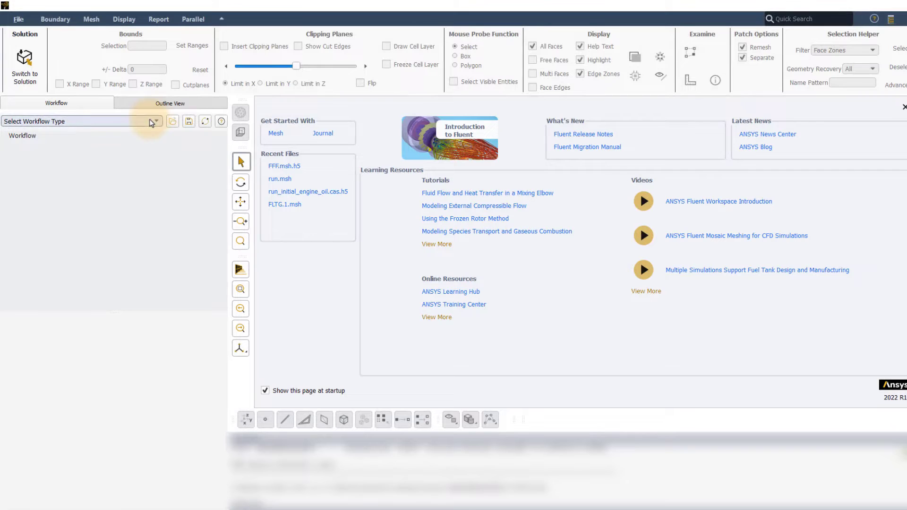
# - Start a Watertight Geometry workflow and import Cyclonic Separator.scdoc
pyautogui.click(152, 121)
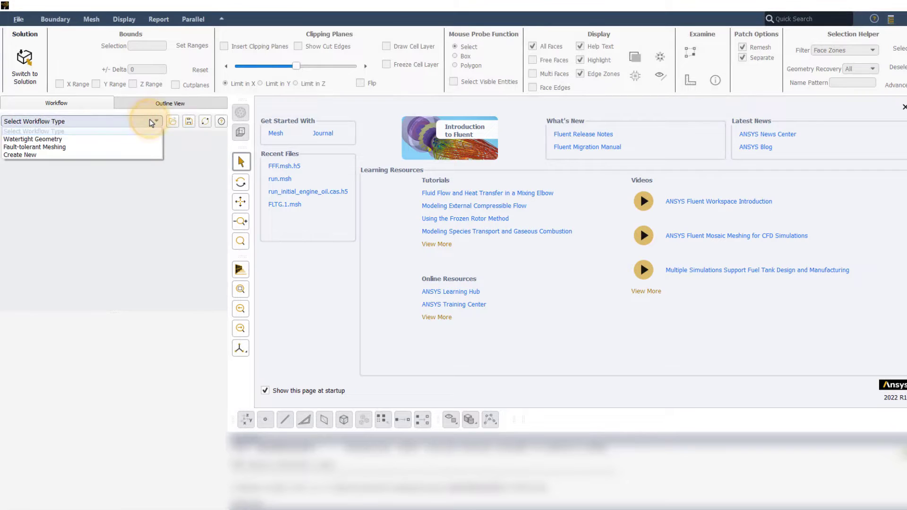
pyautogui.click(84, 138)
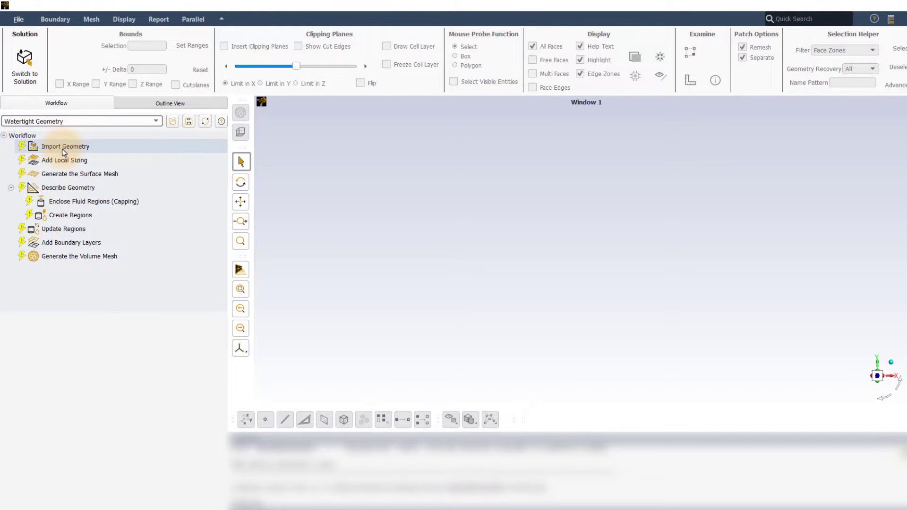
pyautogui.click(219, 374)
pyautogui.click(428, 205)
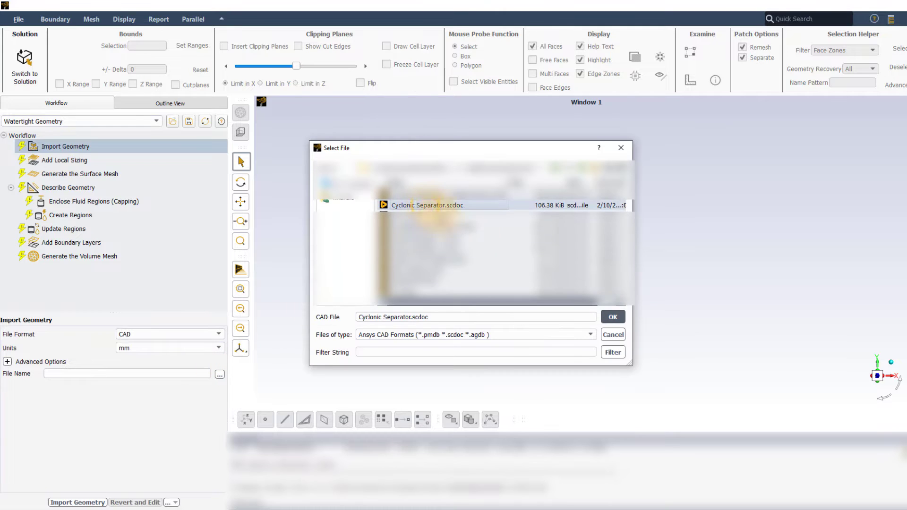
pyautogui.click(613, 317)
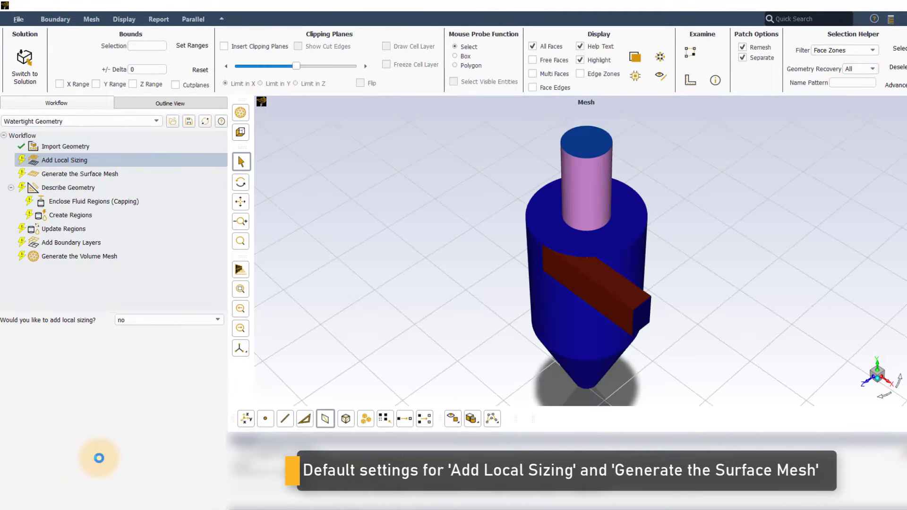
# - Generate a default surface mesh with no local sizing and describe the geometry as fluid regions only
pyautogui.click(42, 503)
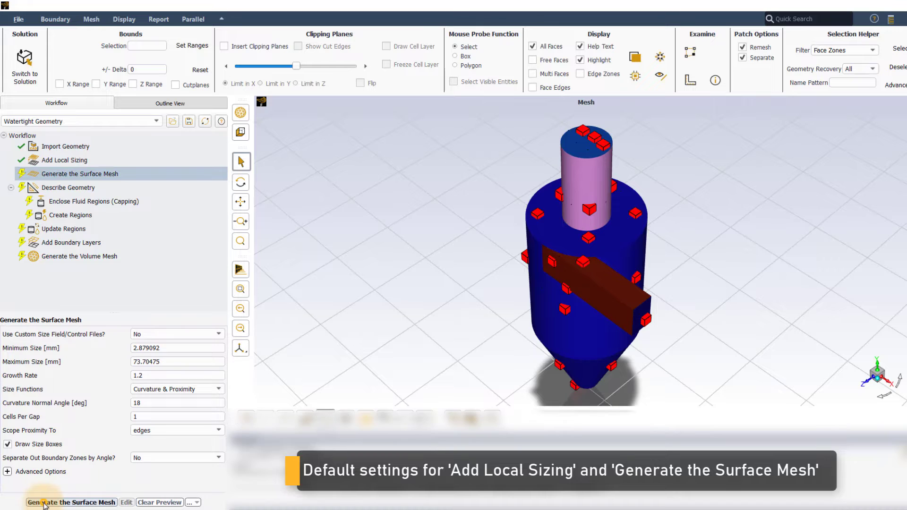
pyautogui.click(44, 503)
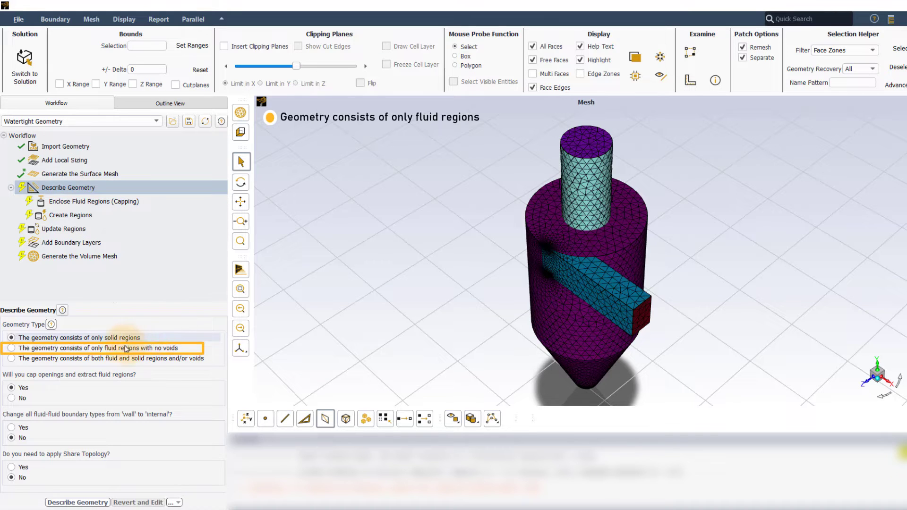
pyautogui.click(175, 348)
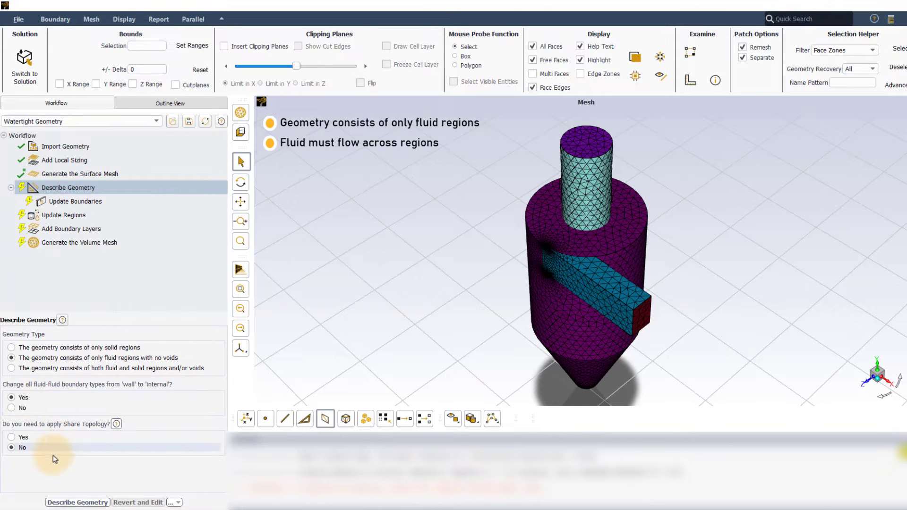
# - Keep Share Topology at No with internal fluid-fluid boundaries and apply Describe Geometry
pyautogui.click(22, 451)
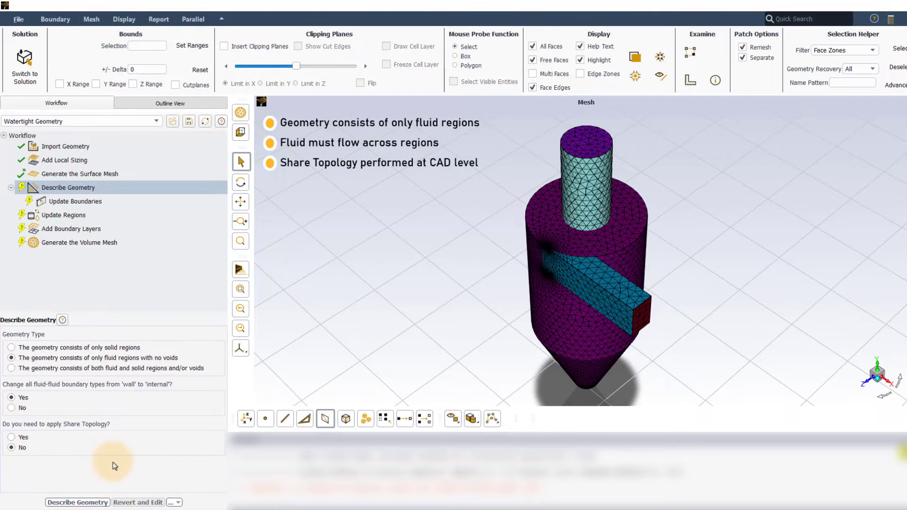
pyautogui.click(85, 503)
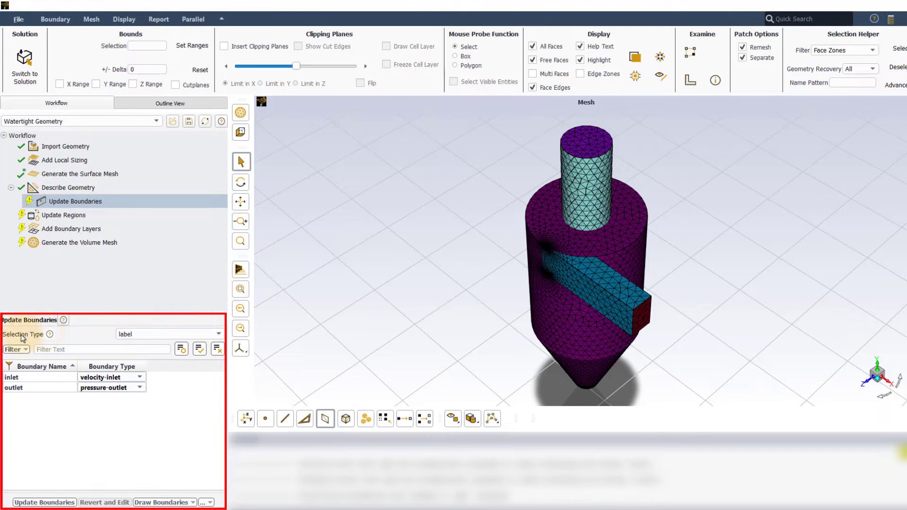
# - List boundaries by zone and show all seven, including the internal interfaces
pyautogui.click(184, 334)
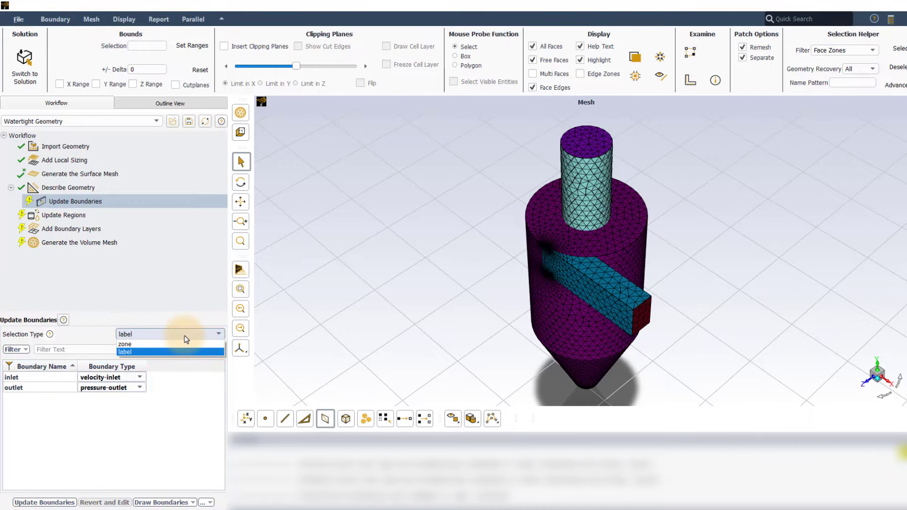
pyautogui.click(179, 345)
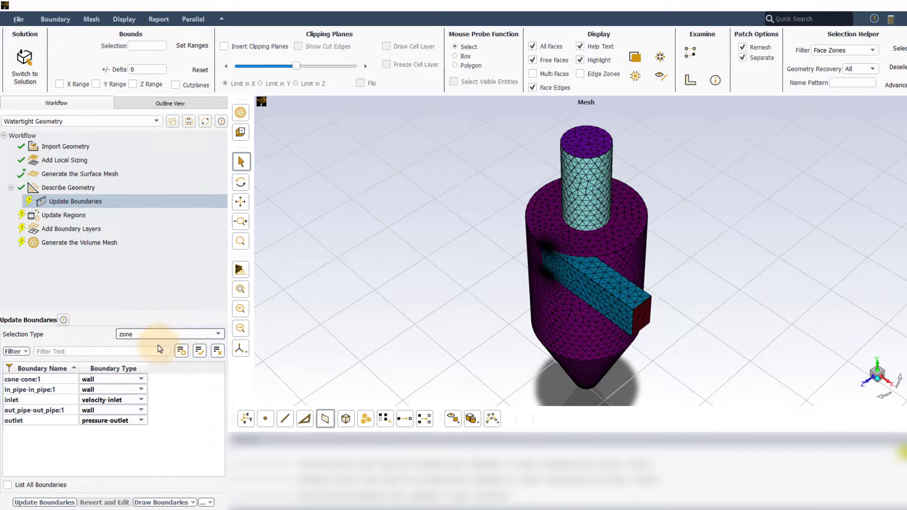
pyautogui.click(8, 485)
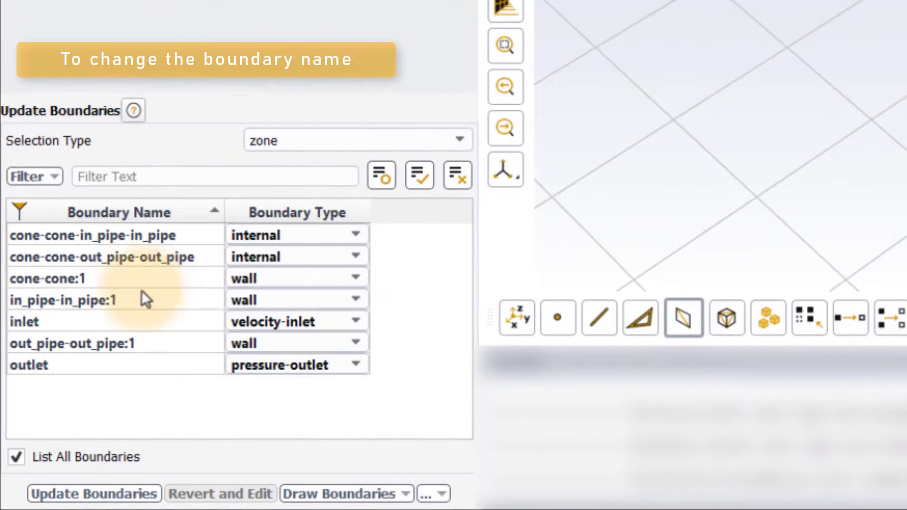
# - Bring up rename options for the cone-cone:1 boundary and confirm its name
pyautogui.doubleClick(87, 303)
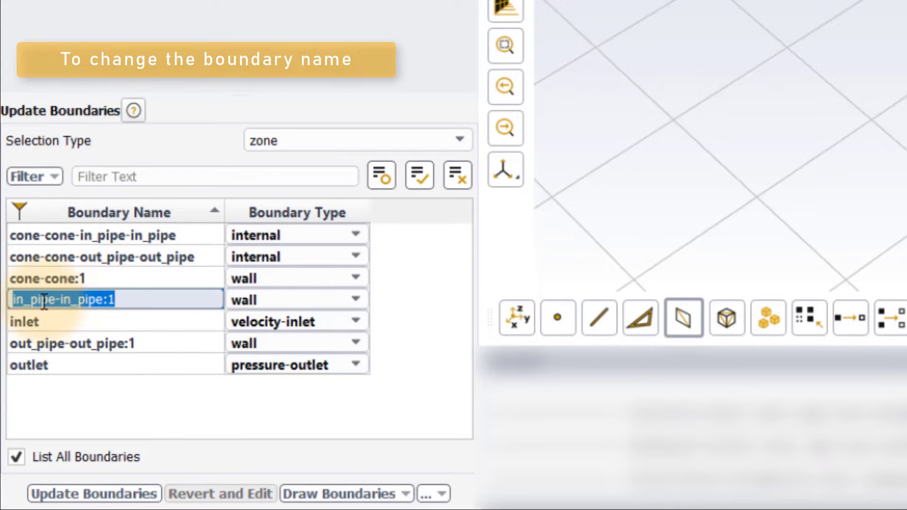
pyautogui.click(98, 275)
pyautogui.rightClick(98, 275)
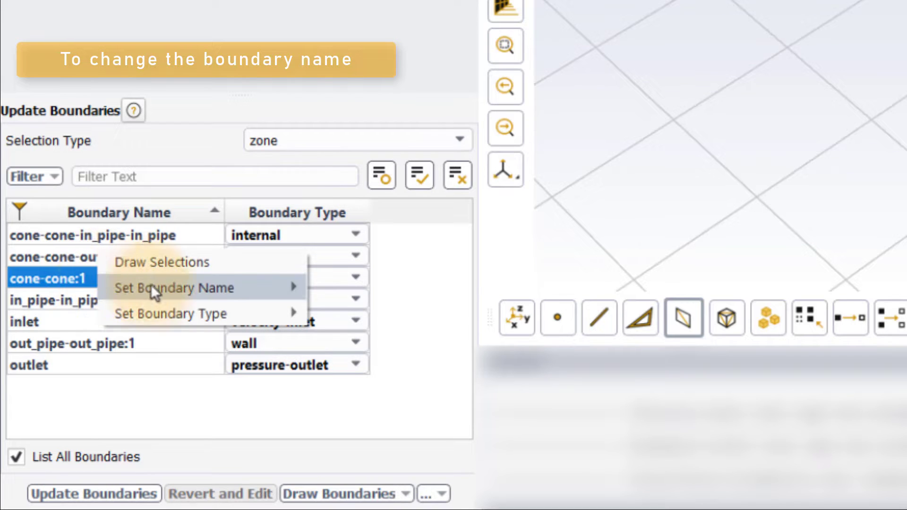
pyautogui.moveTo(203, 288)
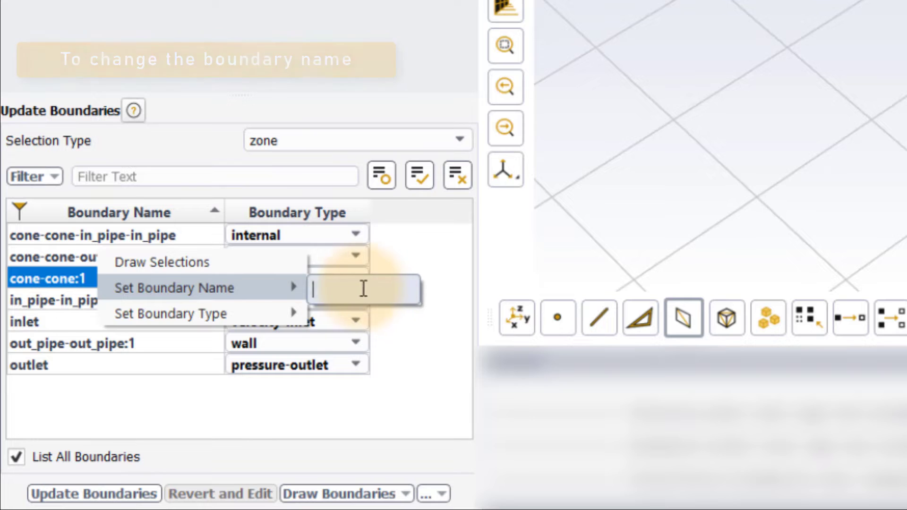
pyautogui.press('Return')
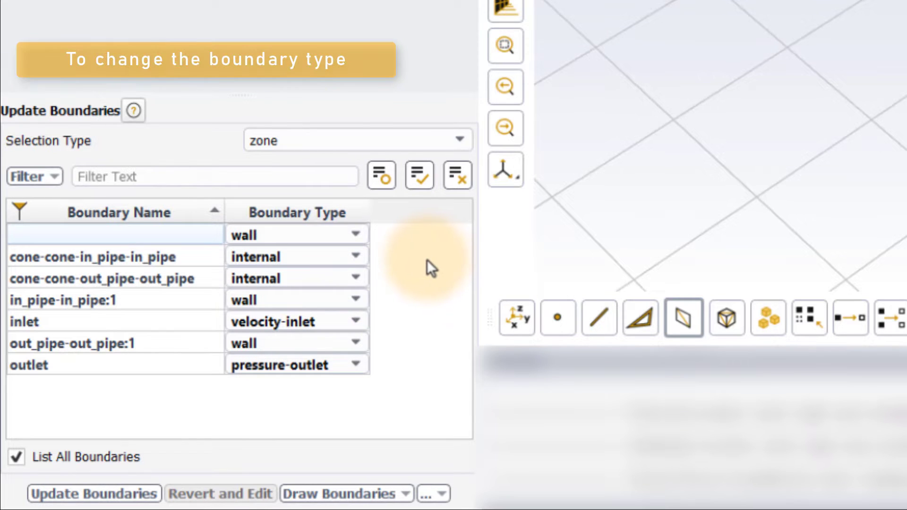
# - Keep in_pipe-in_pipe:1 as a wall and apply Update Boundaries unchanged
pyautogui.click(355, 301)
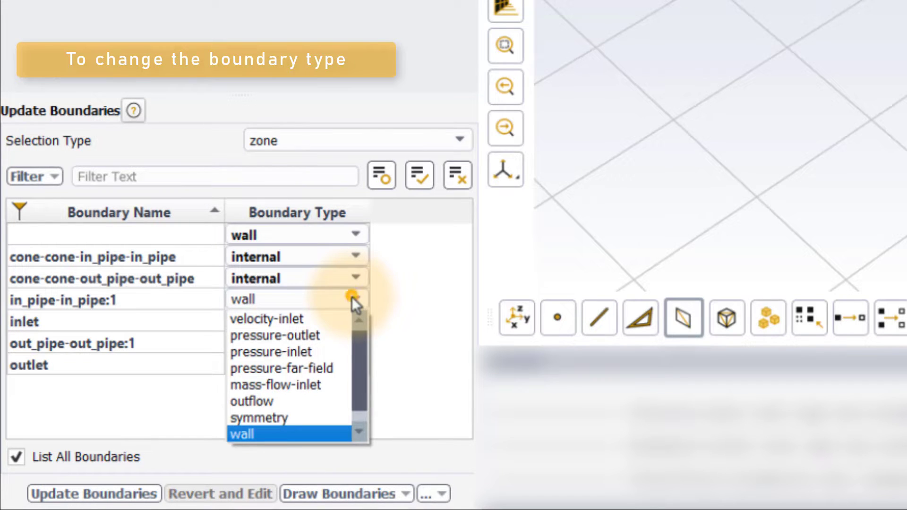
pyautogui.click(353, 301)
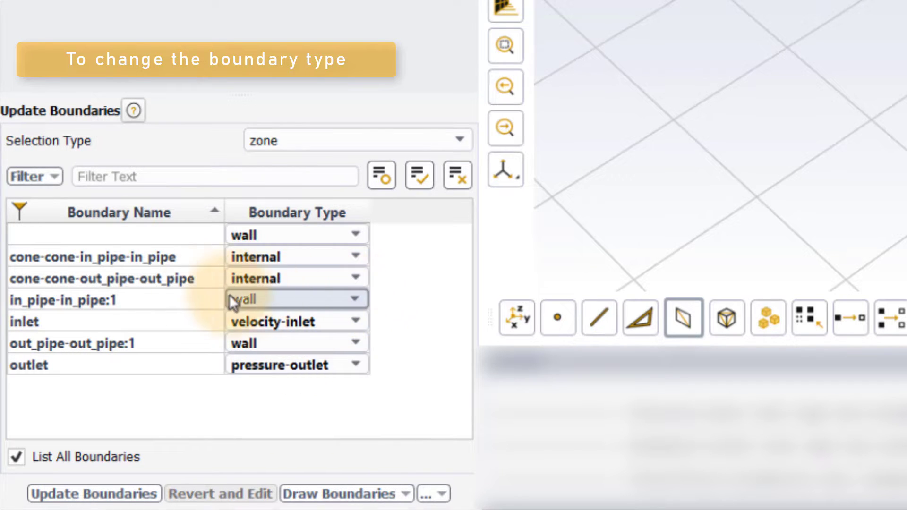
pyautogui.click(72, 297)
pyautogui.rightClick(73, 299)
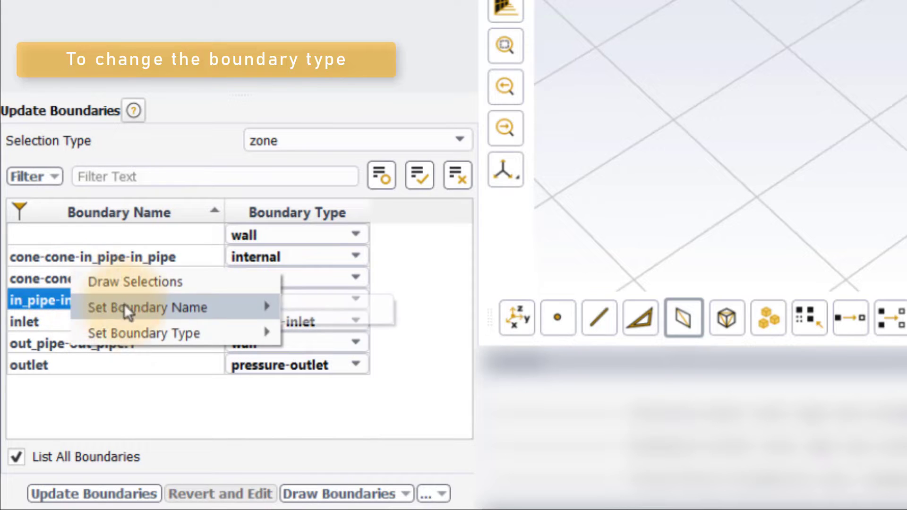
pyautogui.moveTo(163, 328)
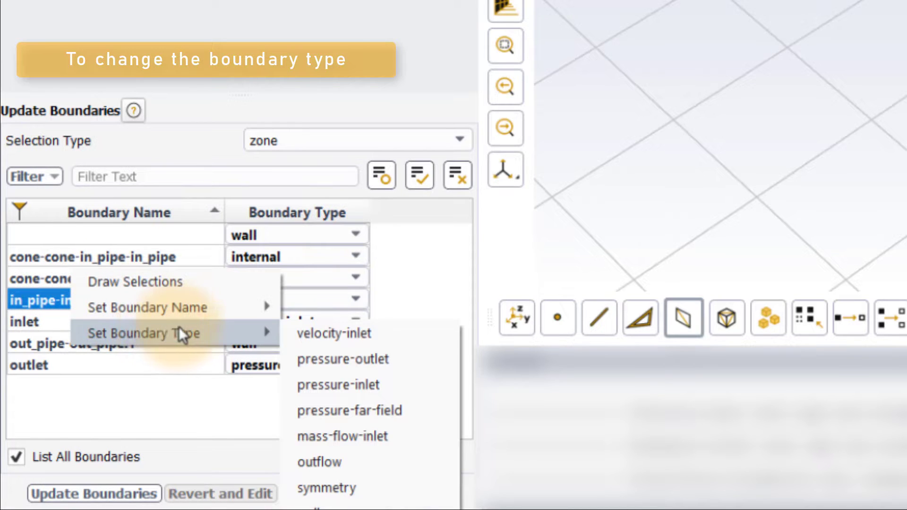
pyautogui.click(415, 305)
pyautogui.click(107, 498)
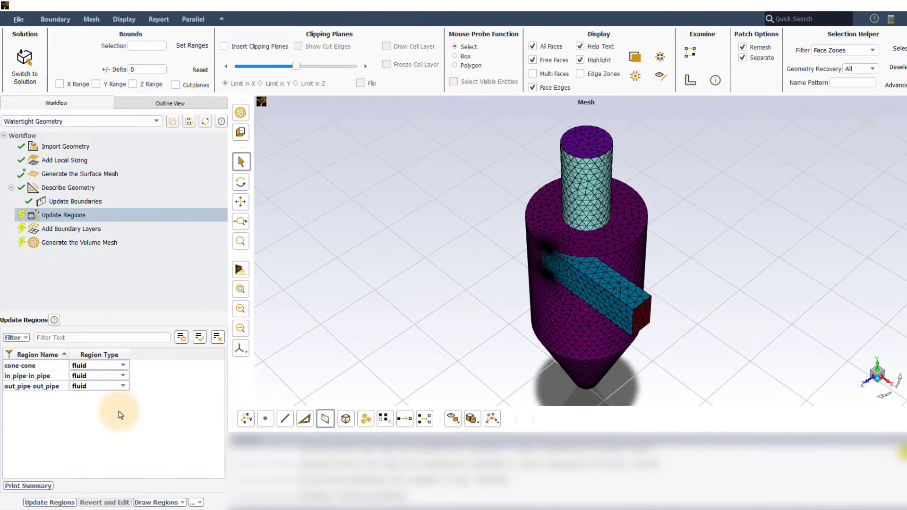
pyautogui.click(93, 202)
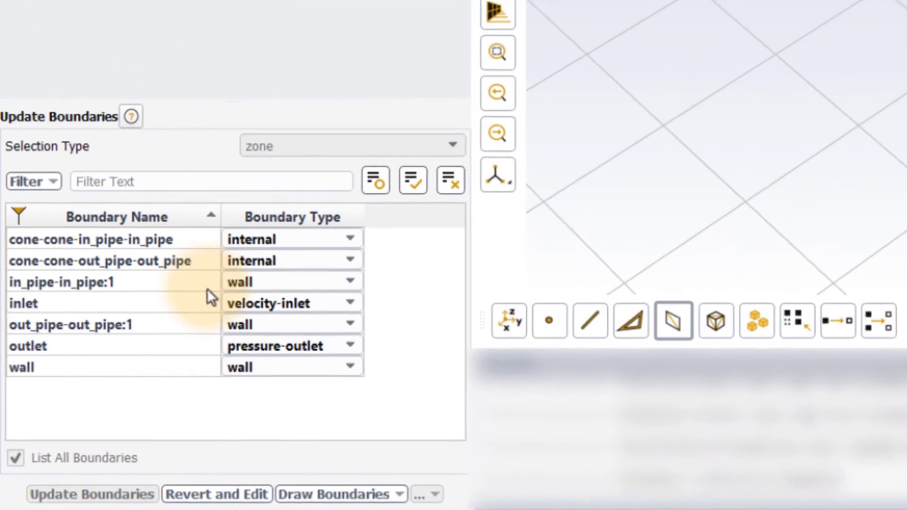
pyautogui.click(226, 495)
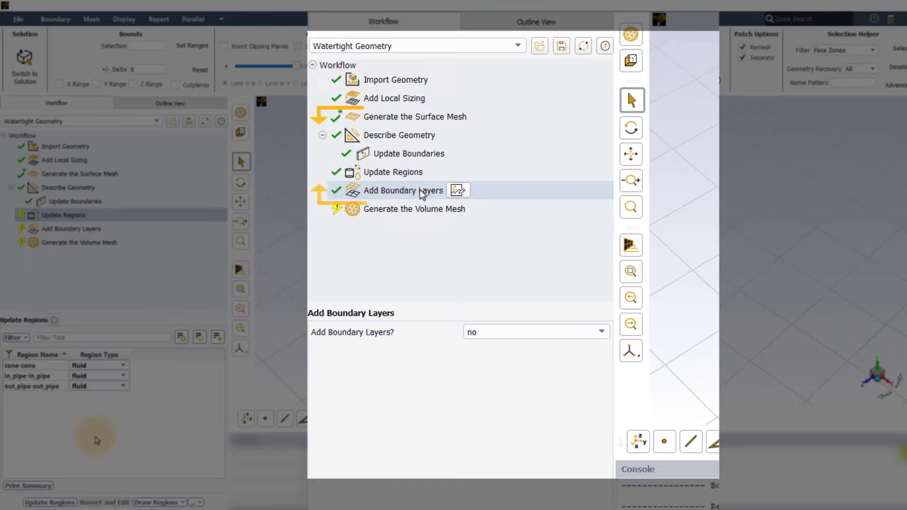
# - Insert an extra Update Boundaries task after Add Boundary Layers and return to it
pyautogui.rightClick(422, 194)
pyautogui.moveTo(449, 202)
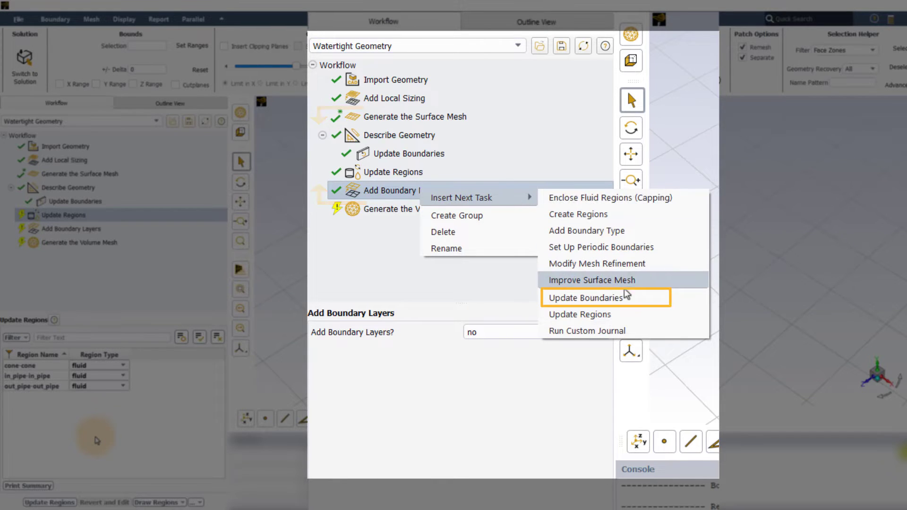
pyautogui.click(652, 305)
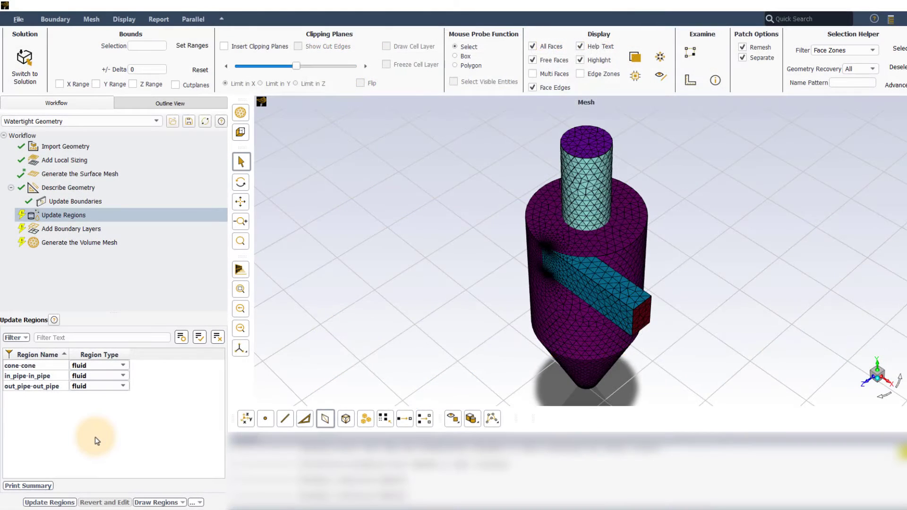
pyautogui.click(69, 202)
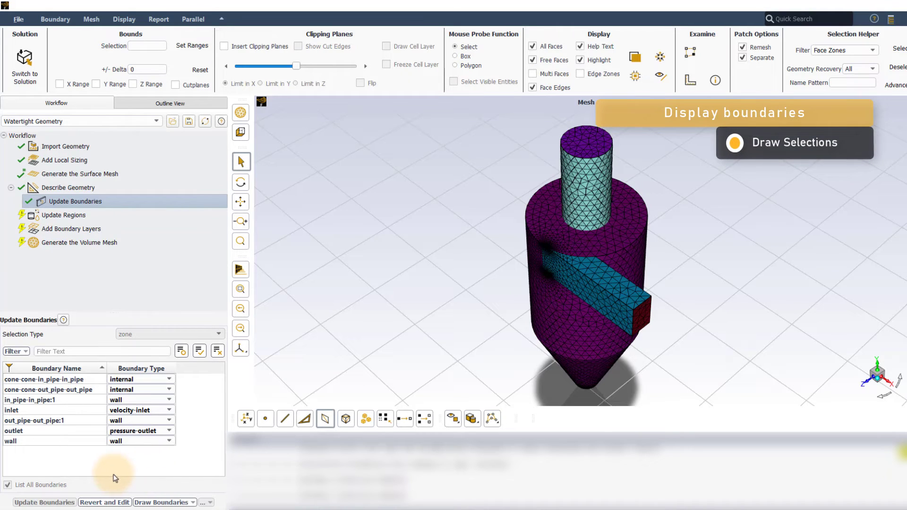
# - Draw only the inlet, outlet and wall boundaries, then clear the selection
pyautogui.click(28, 433)
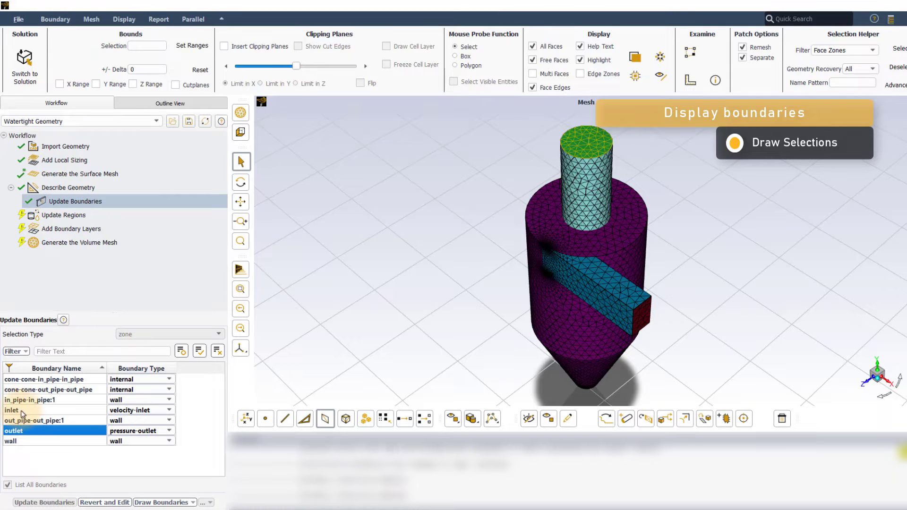
pyautogui.keyDown('ctrl'); pyautogui.click(21, 410); pyautogui.keyUp('ctrl')
pyautogui.keyDown('ctrl'); pyautogui.click(19, 440); pyautogui.keyUp('ctrl')
pyautogui.rightClick(15, 443)
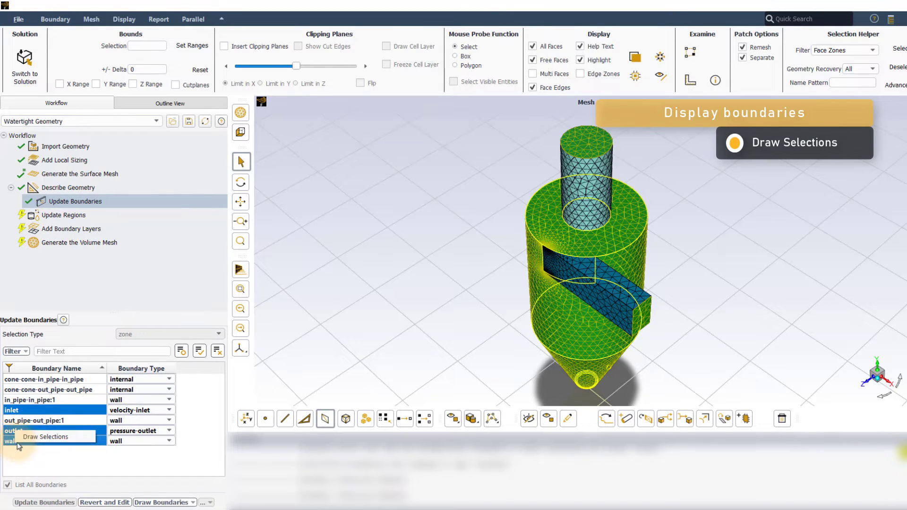
pyautogui.click(65, 437)
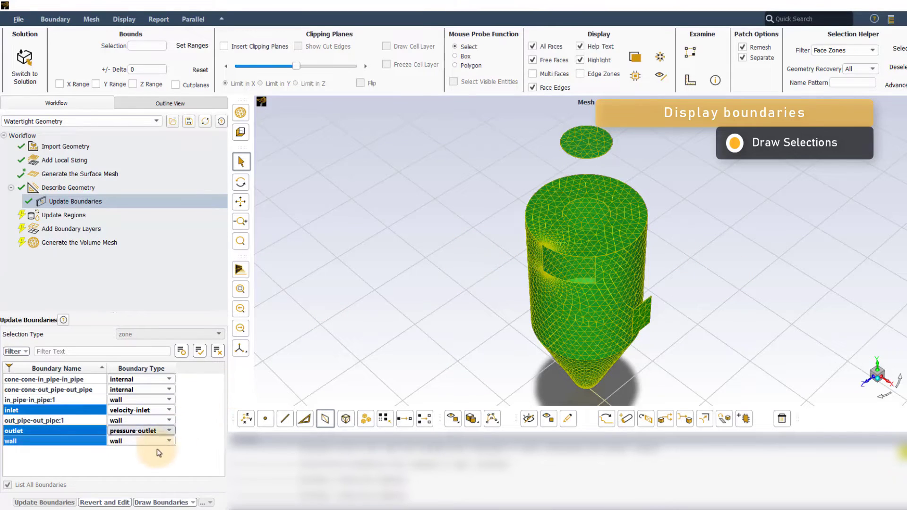
pyautogui.click(133, 464)
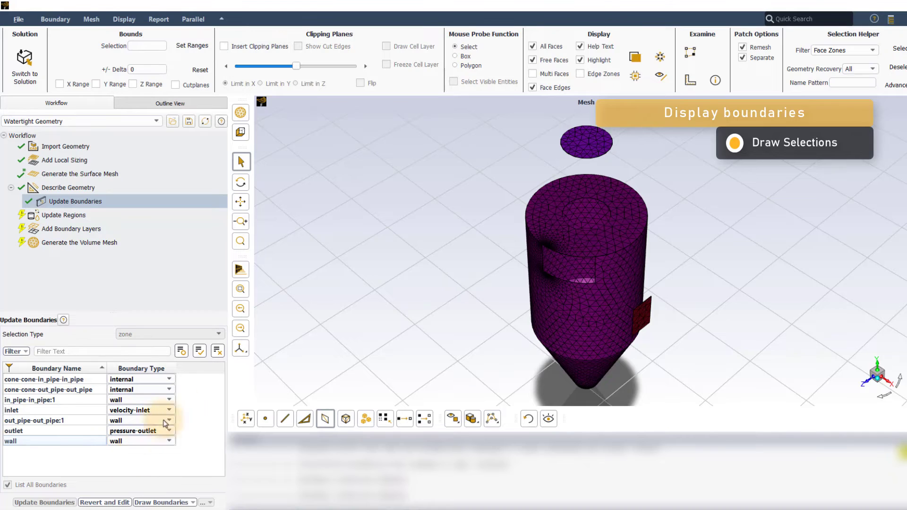
# - Draw the internal zones, then the inlet zones, from the Draw Boundaries list
pyautogui.click(158, 504)
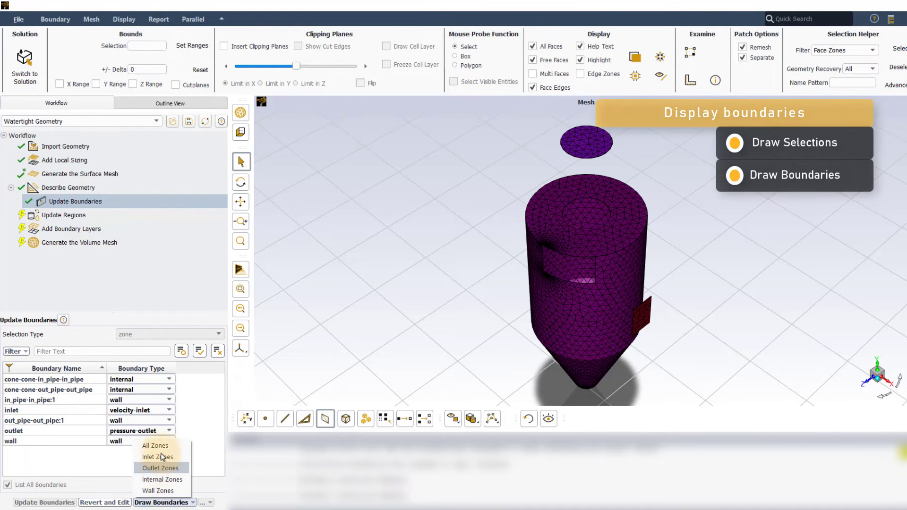
pyautogui.click(162, 479)
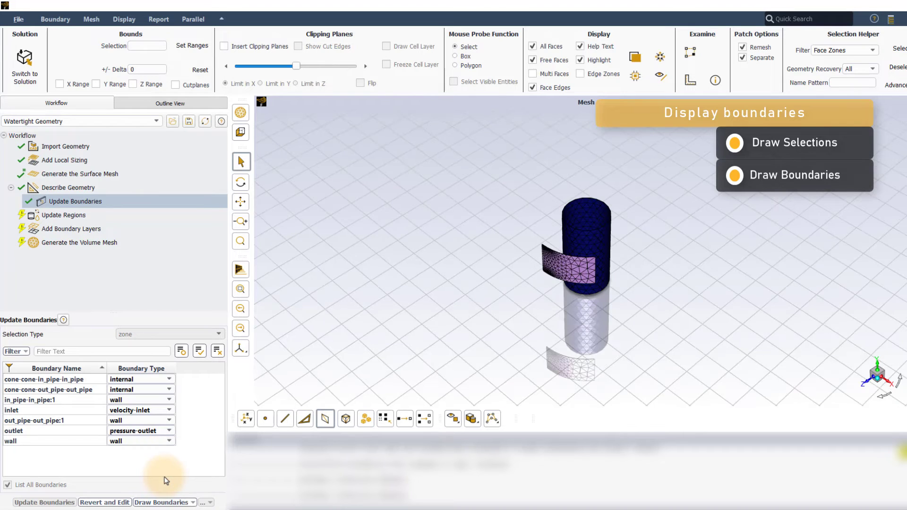
pyautogui.click(163, 503)
pyautogui.click(160, 457)
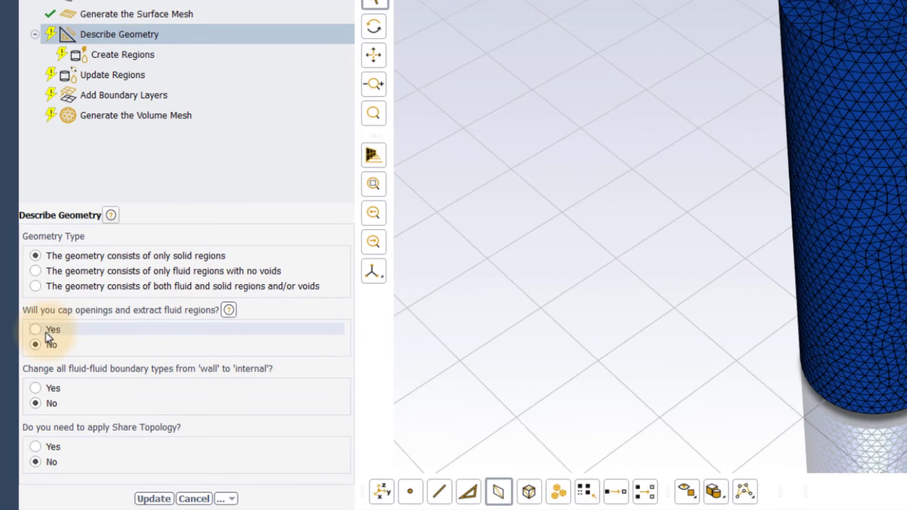
# - Answer Yes to capping openings and extracting fluid regions, and update the geometry description
pyautogui.click(46, 331)
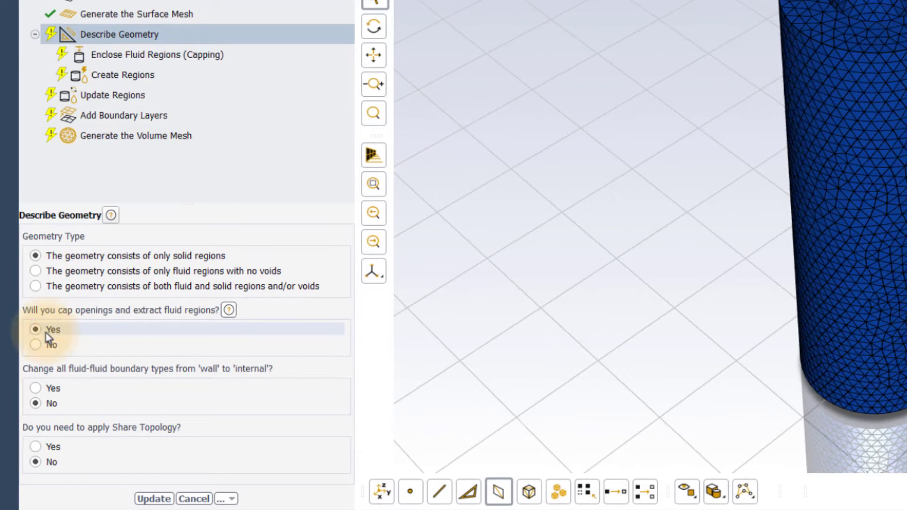
pyautogui.click(153, 499)
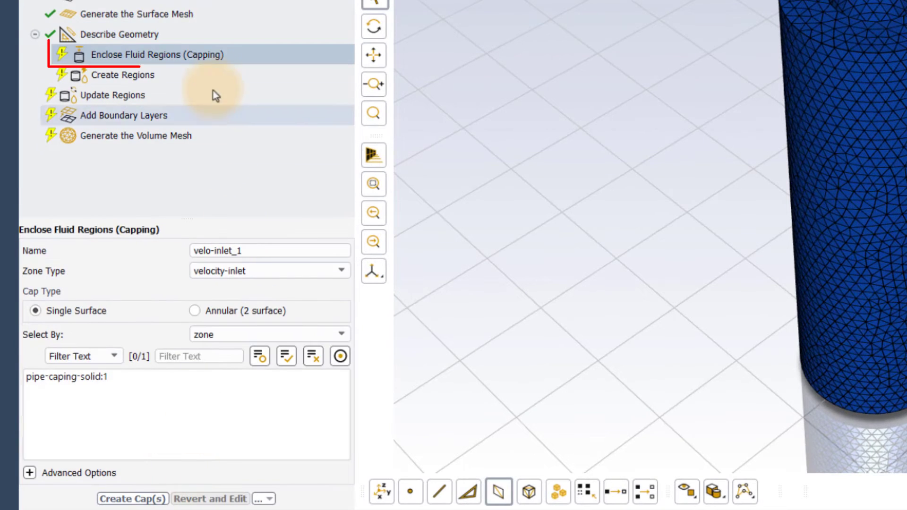